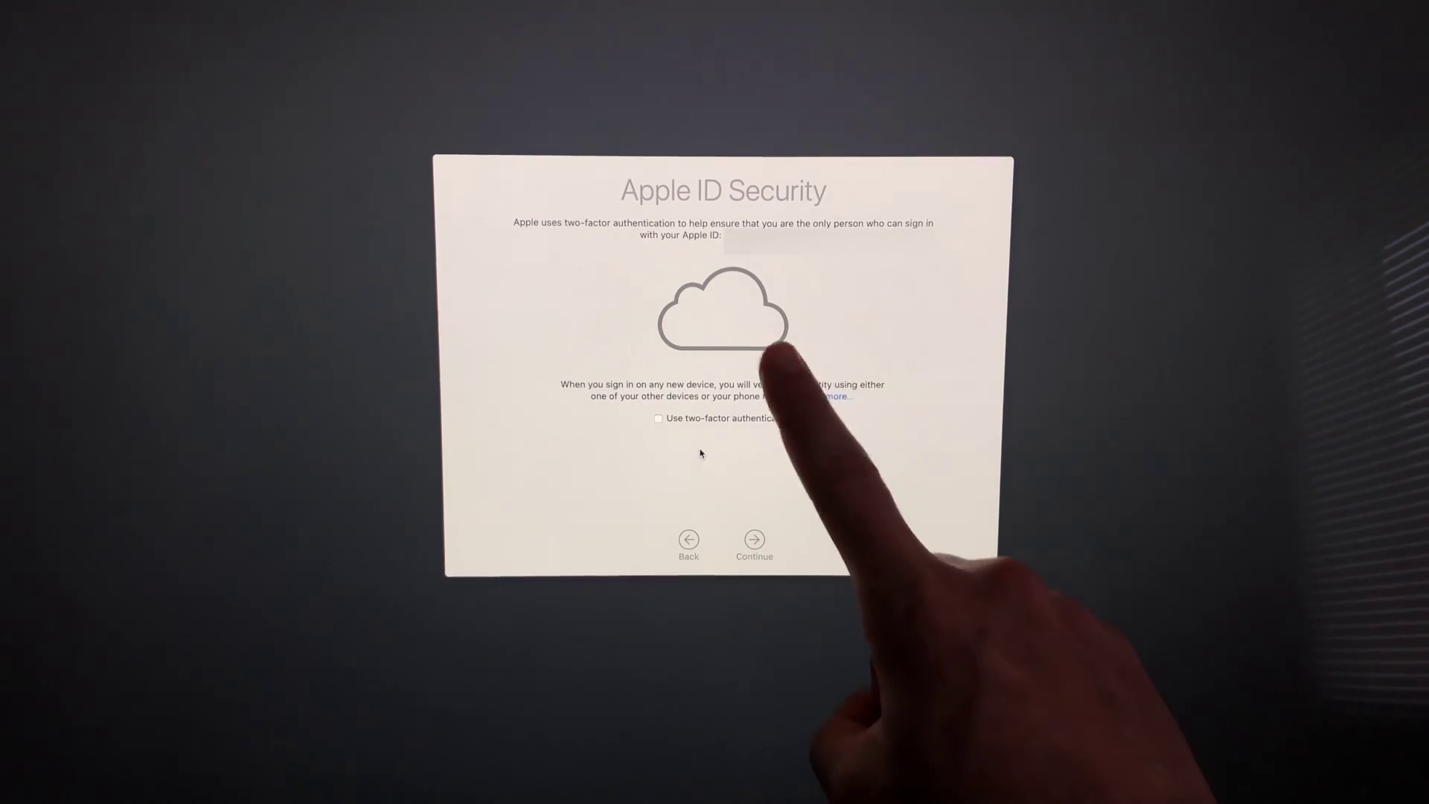
Move past the Apple ID security step and agree to the macOS software license
key("Return")
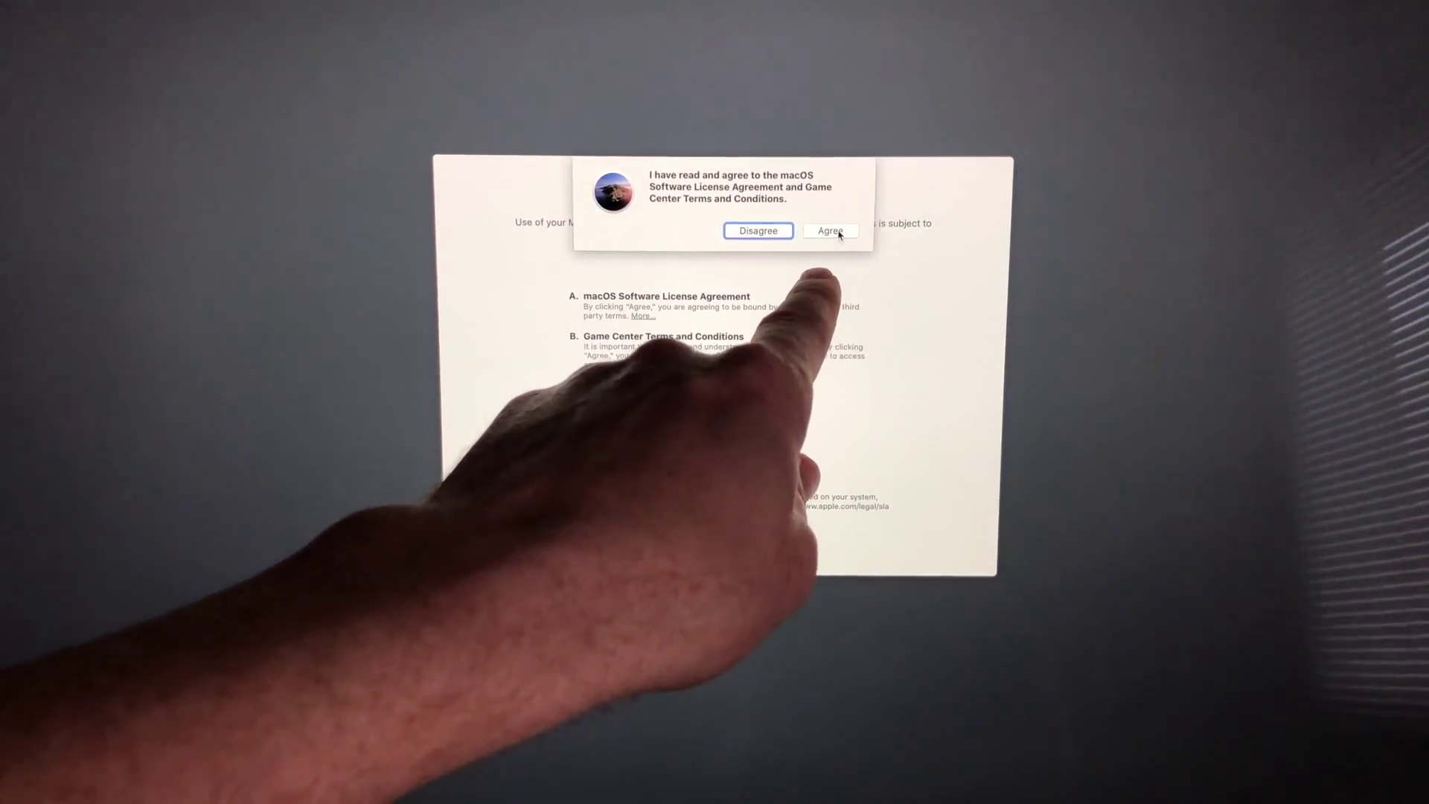
left_click(840, 234)
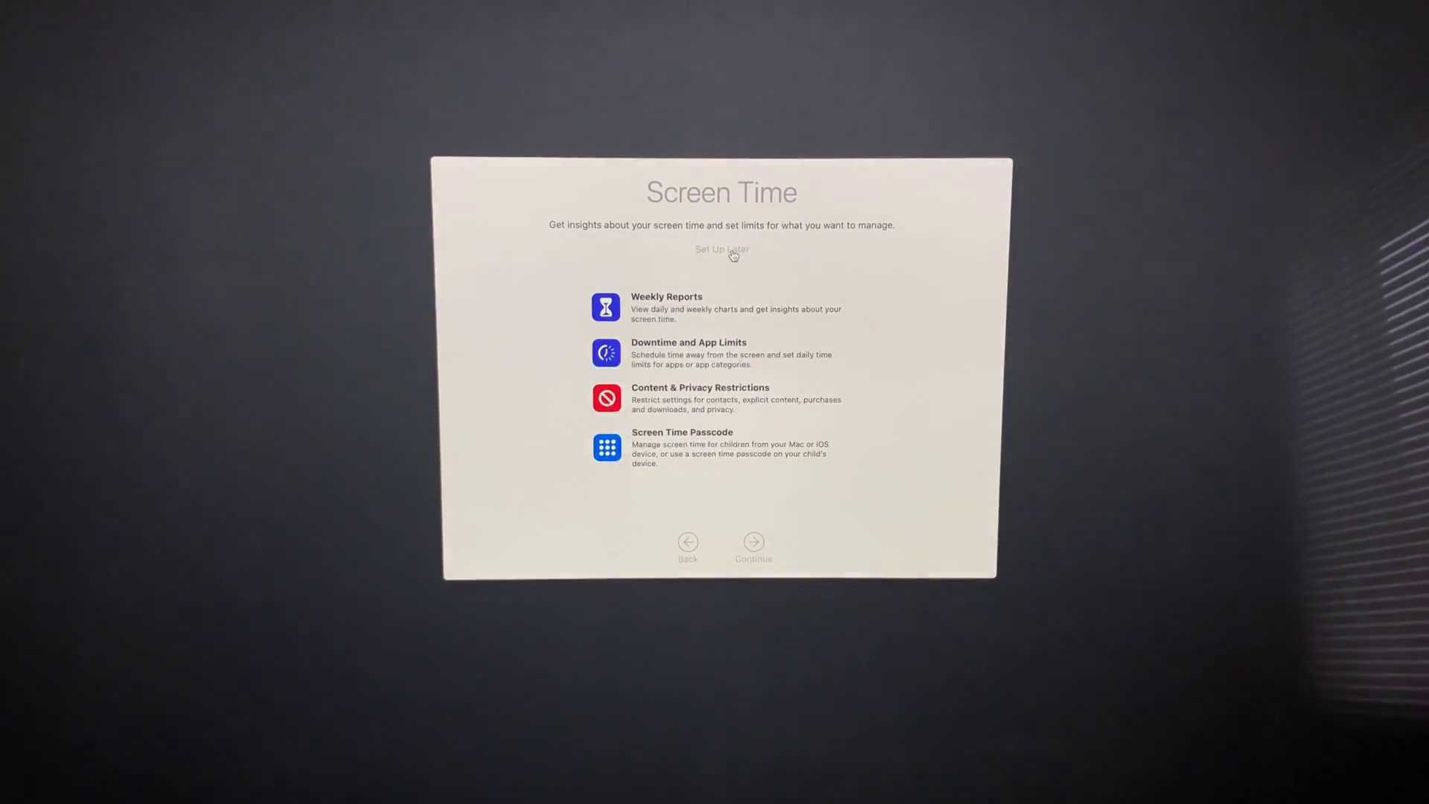
Postpone Screen Time with Set Up Later
left_click(734, 253)
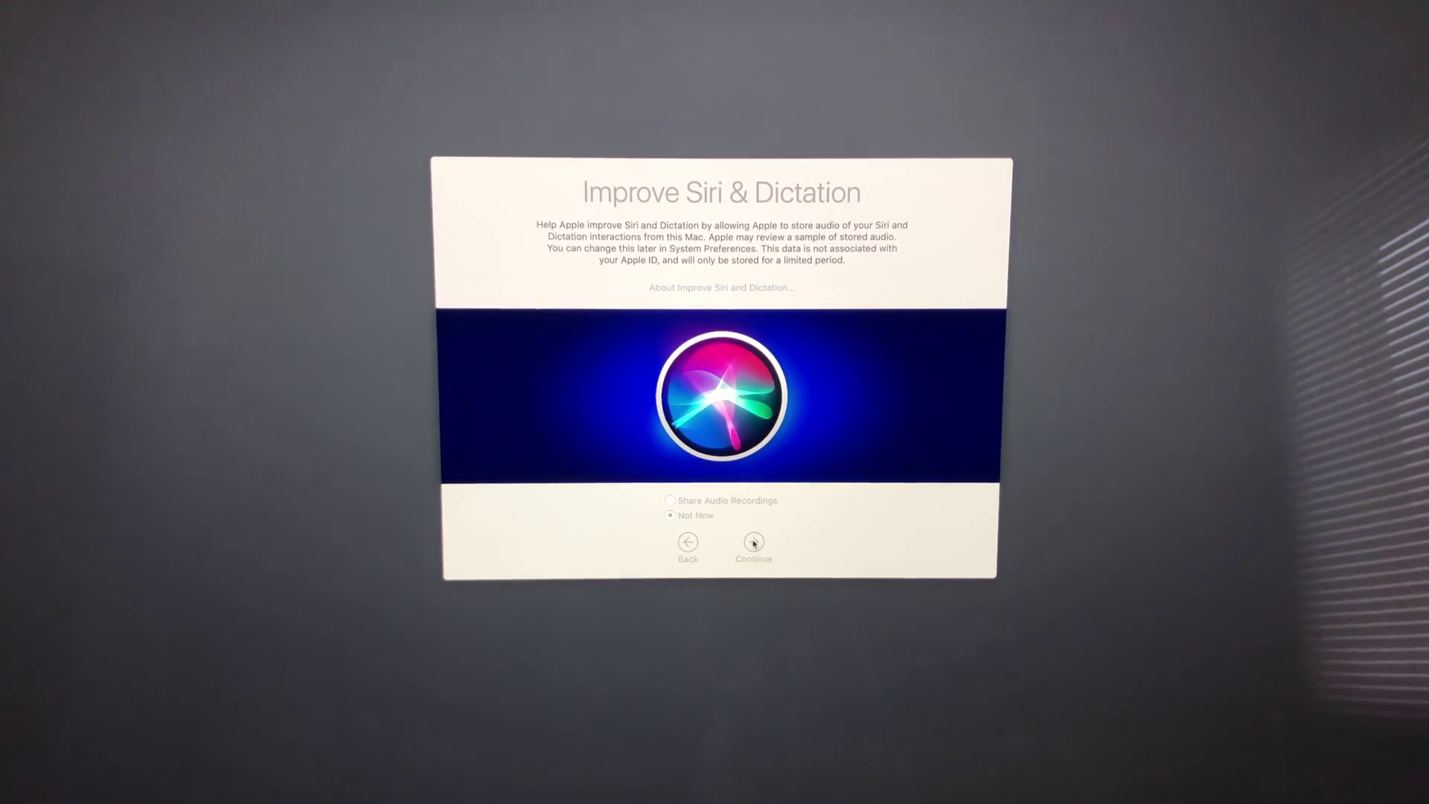
Continue past Improve Siri & Dictation, leaving both iCloud storage boxes unticked
left_click(754, 543)
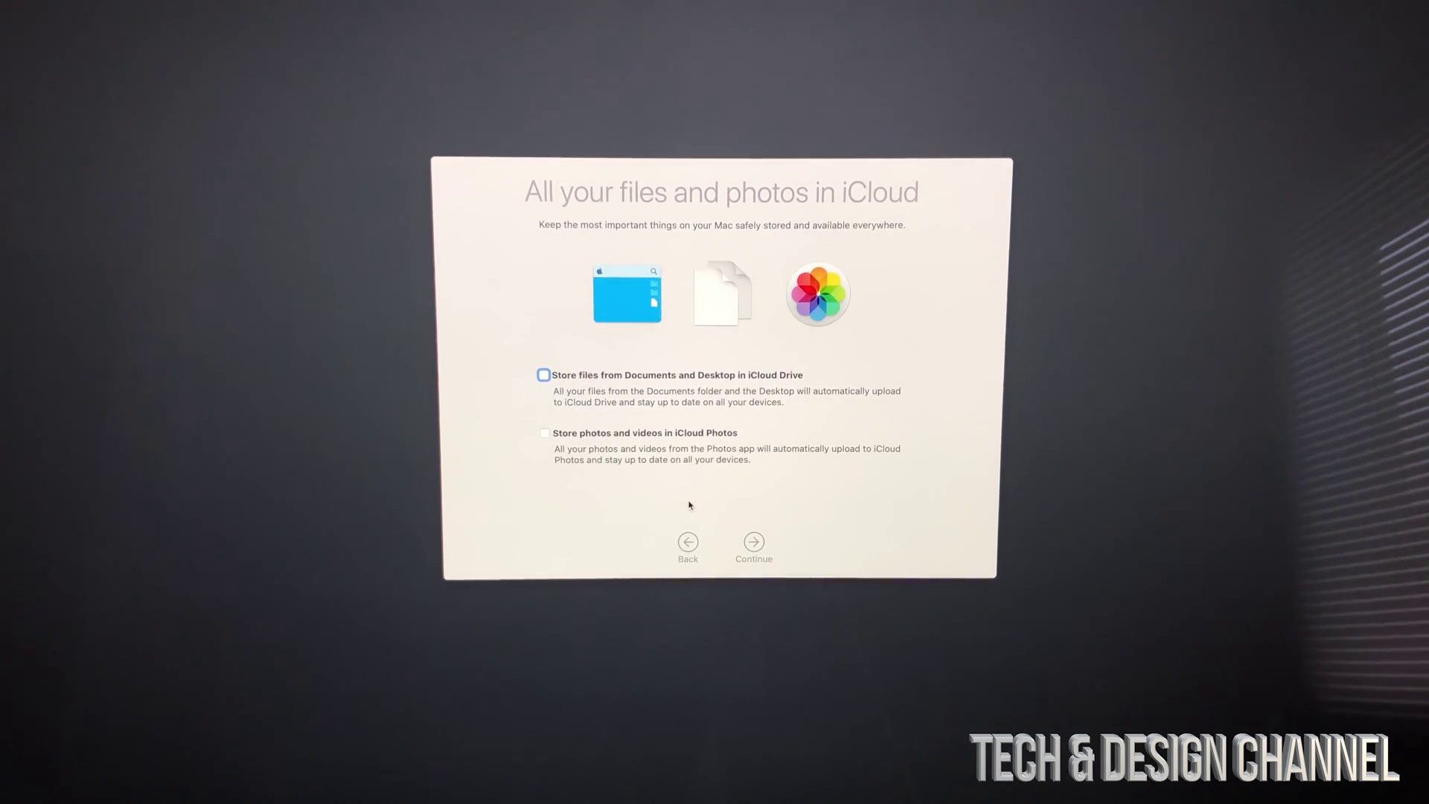
Skip iCloud storage, preview Dark, then pick the Light appearance and continue
left_click(755, 541)
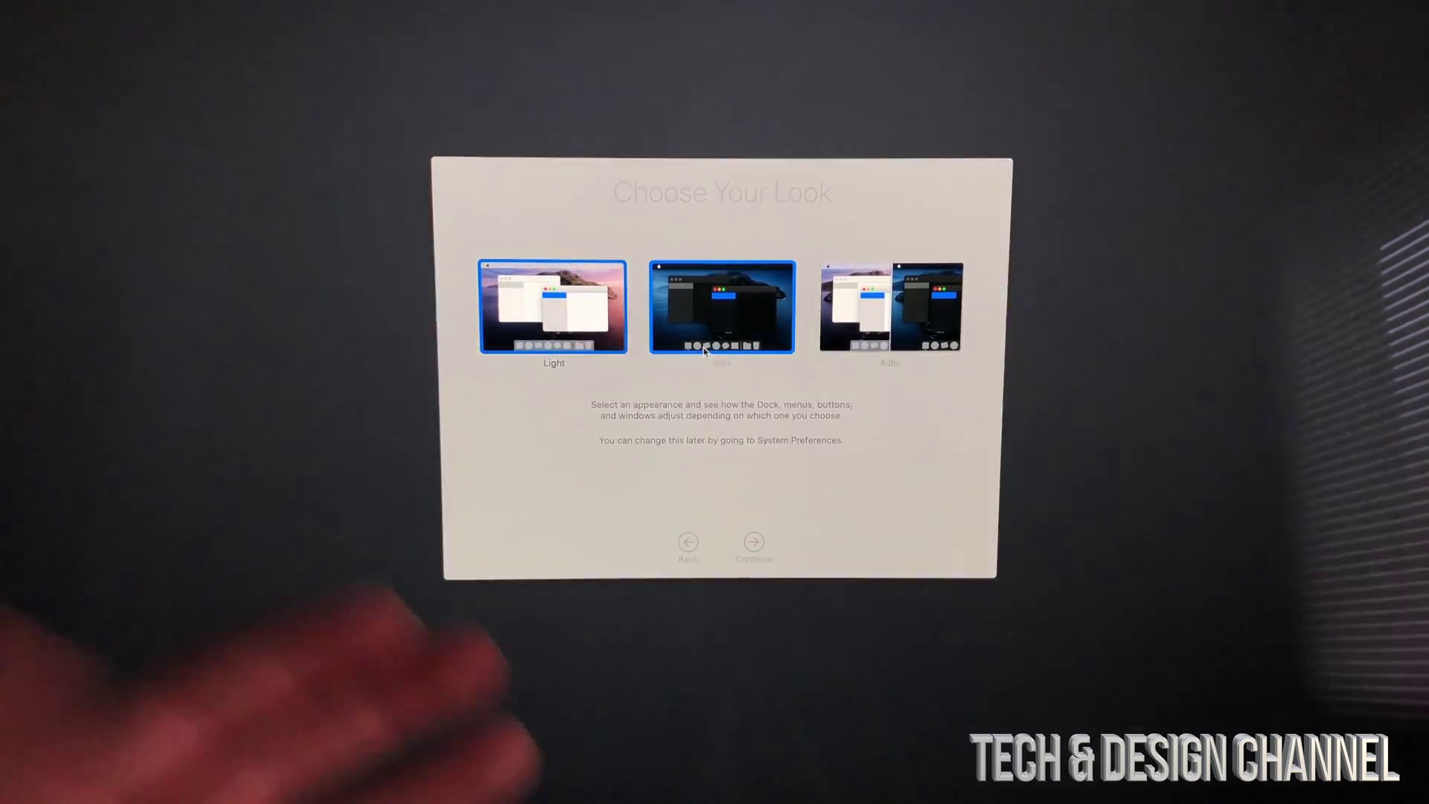
left_click(705, 350)
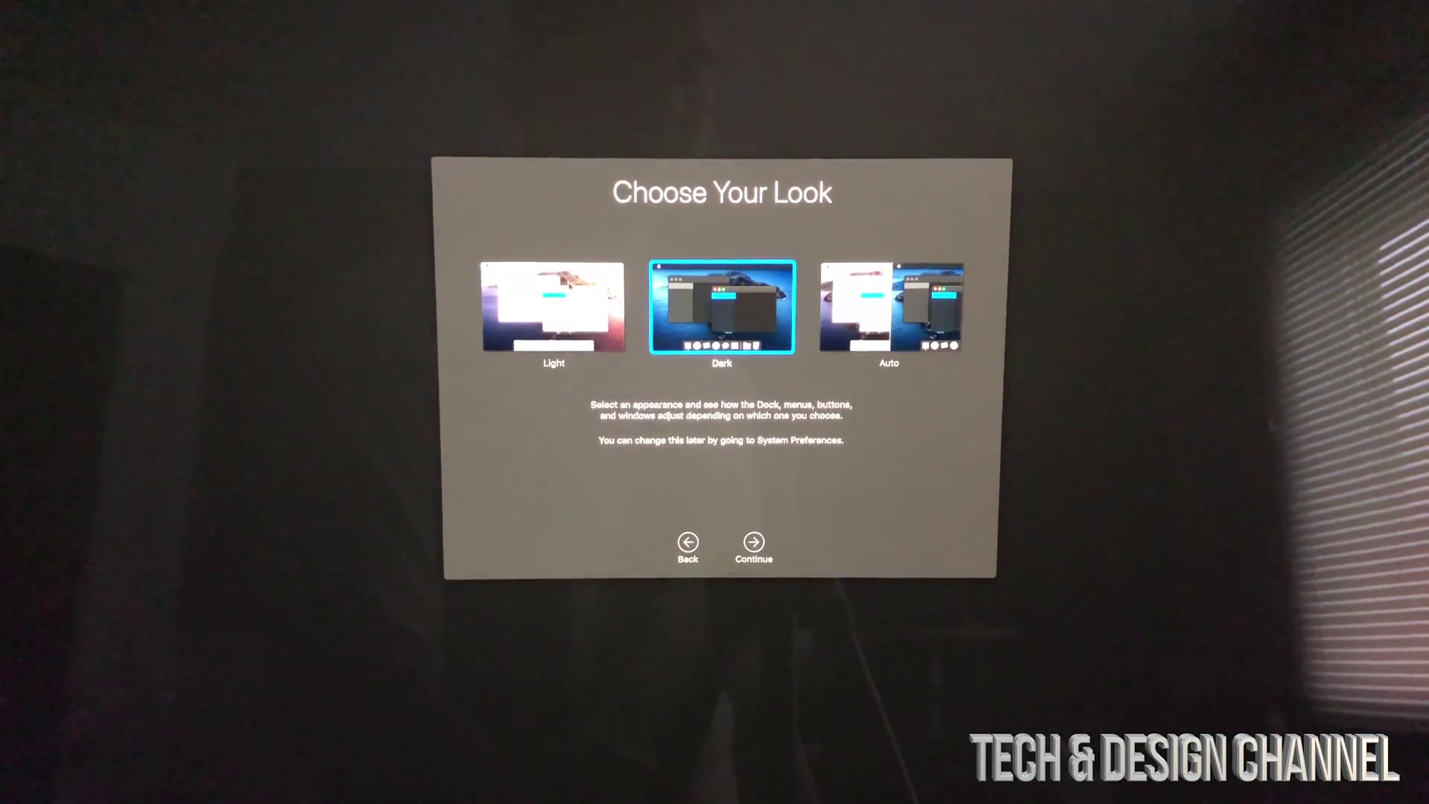
left_click(567, 283)
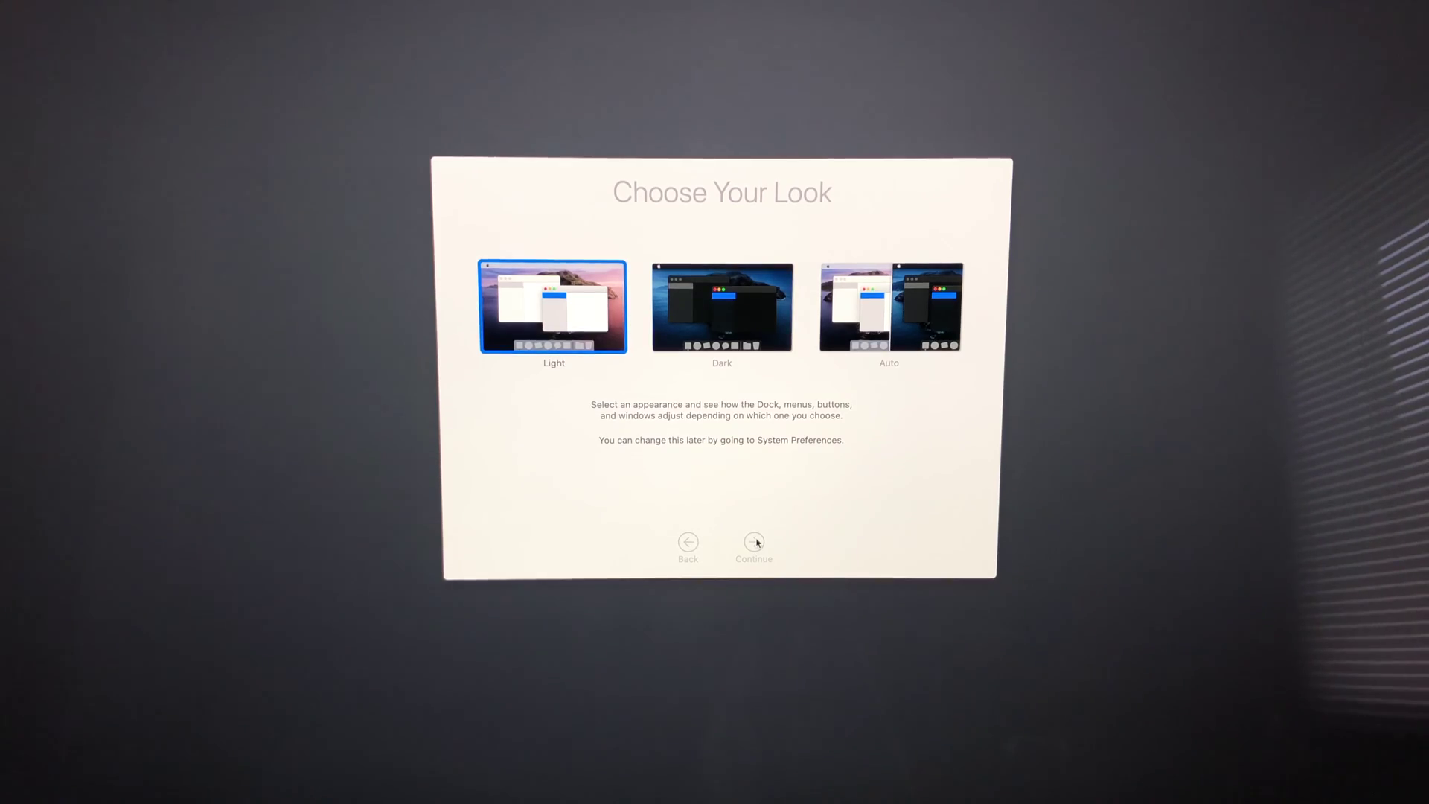
left_click(756, 544)
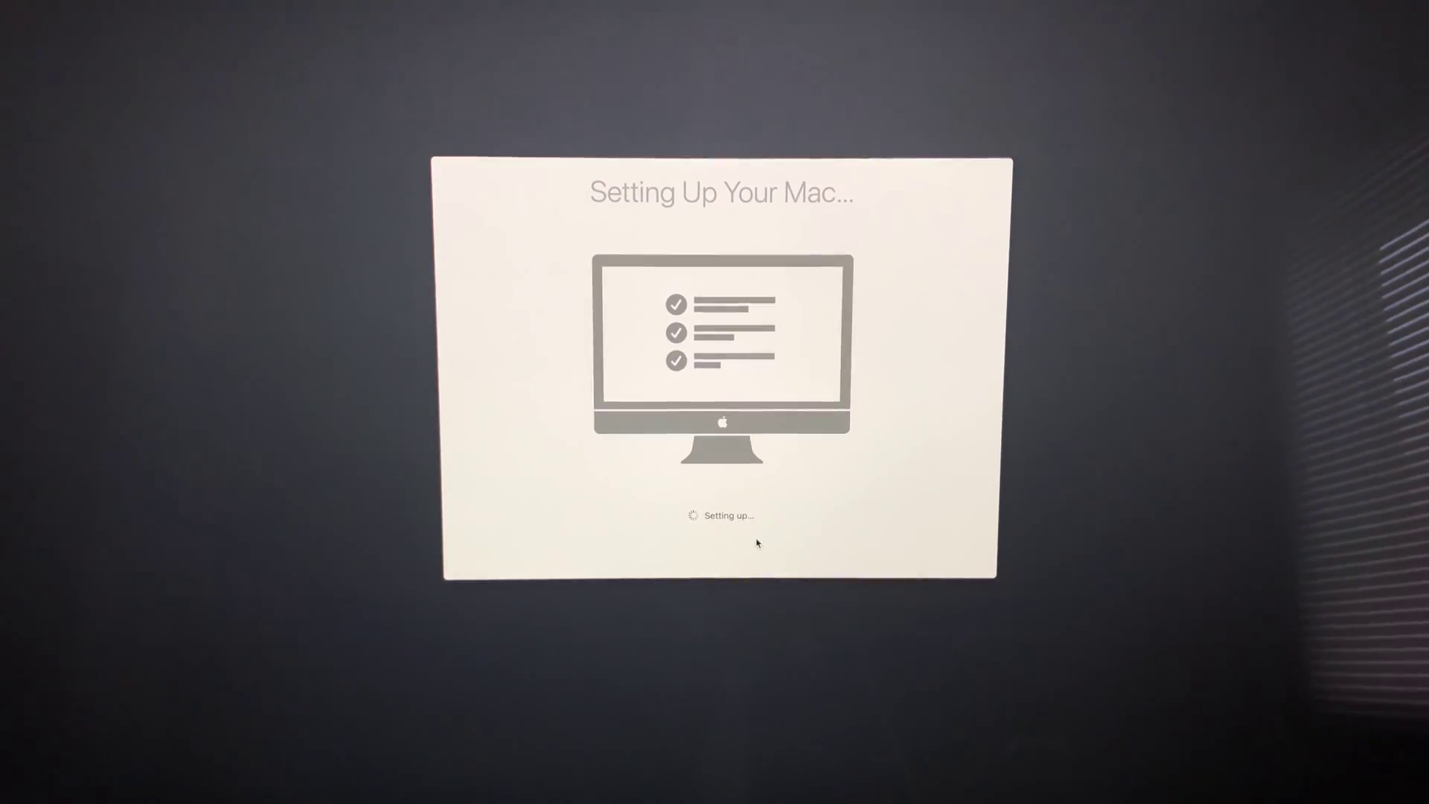